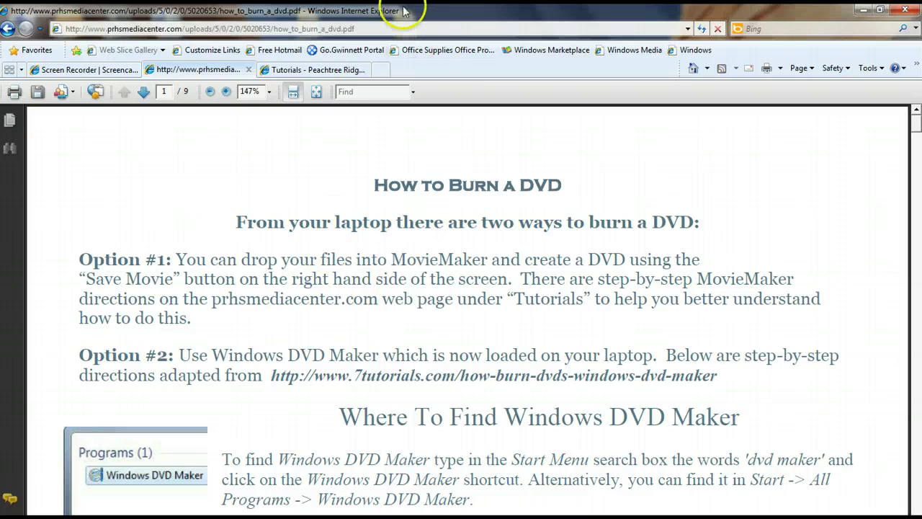
Switch Internet Explorer to the Screencast-O-Matic Screen Recorder page
left_click(96, 71)
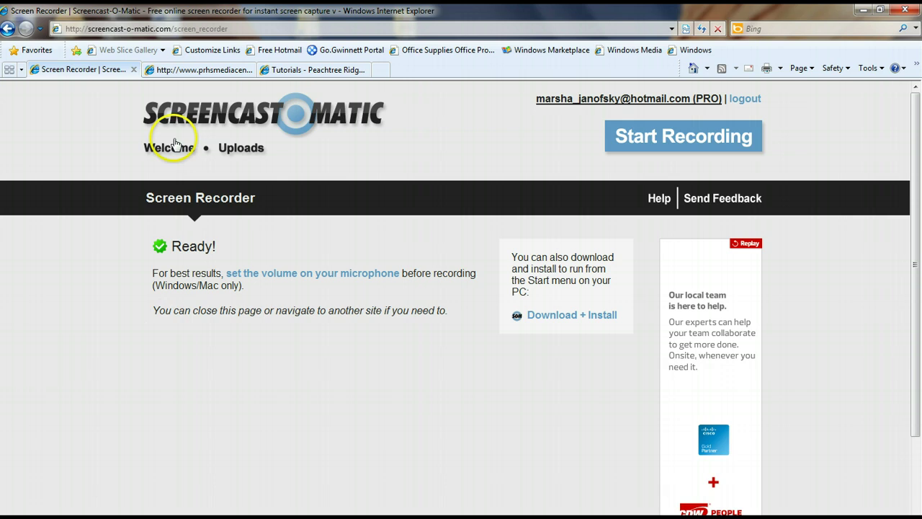
Open the 'Burning DVDs from your laptop' guide from the media center's Technology > Tutorials page
left_click(200, 70)
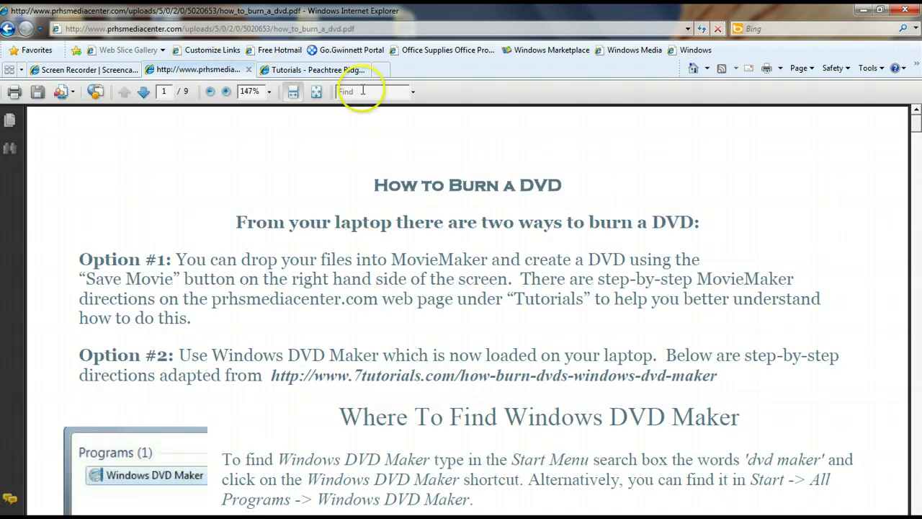
left_click(320, 70)
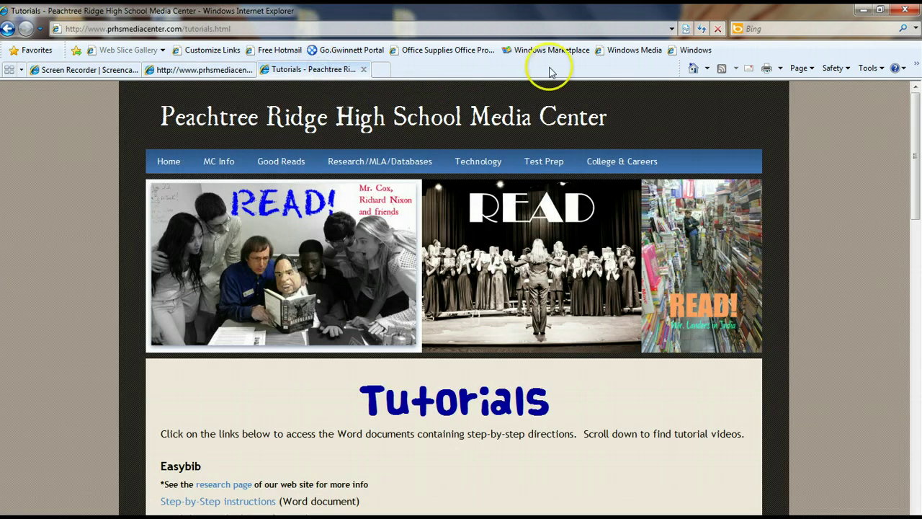
mouse_move(490, 163)
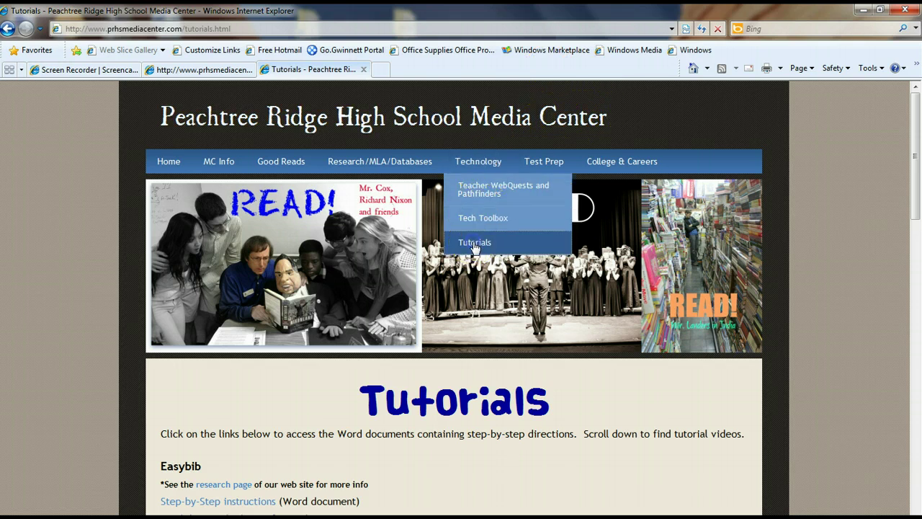
left_click(474, 244)
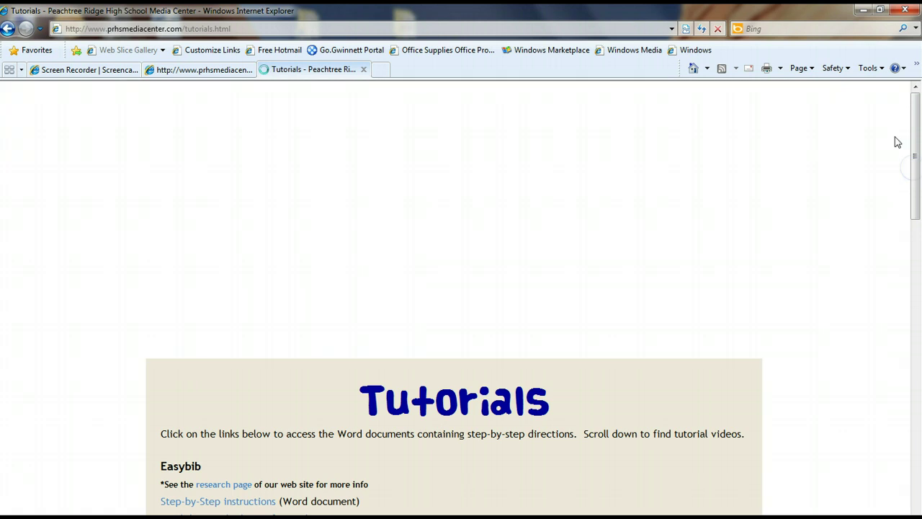
left_click_drag(909, 134, 918, 423)
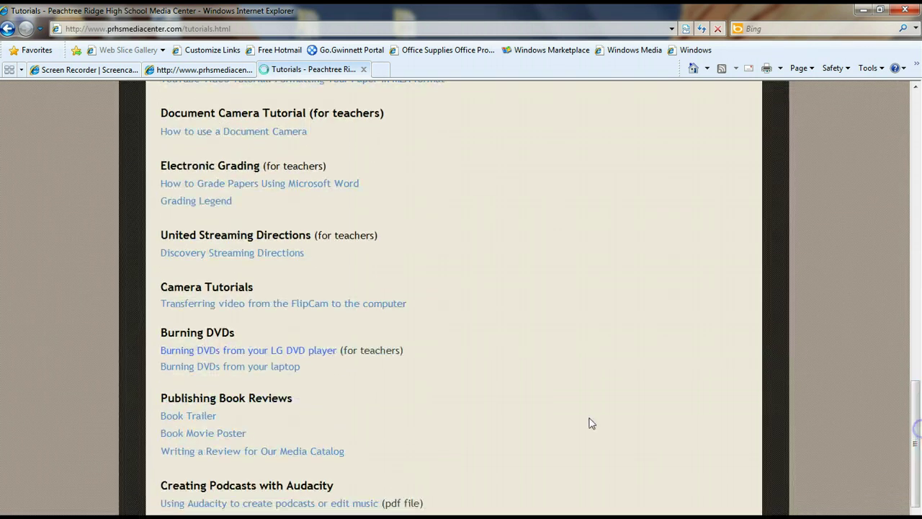
left_click(252, 367)
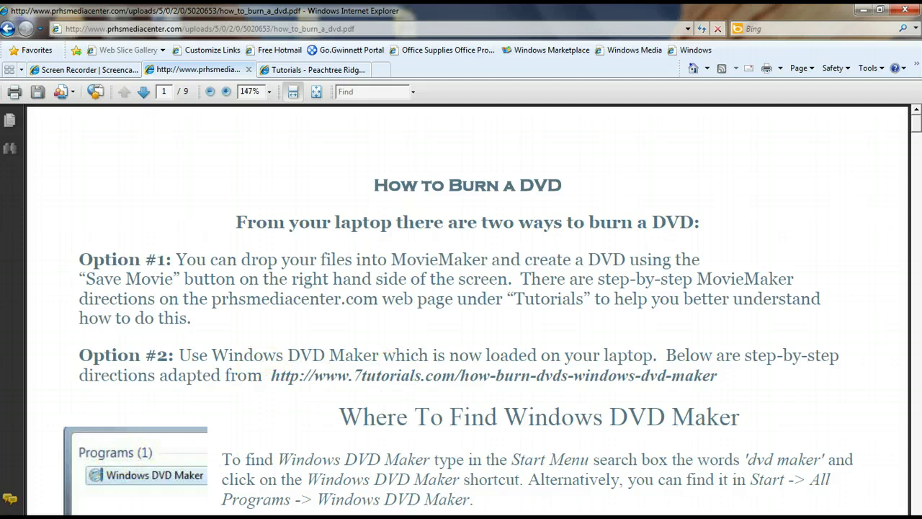
key("super")
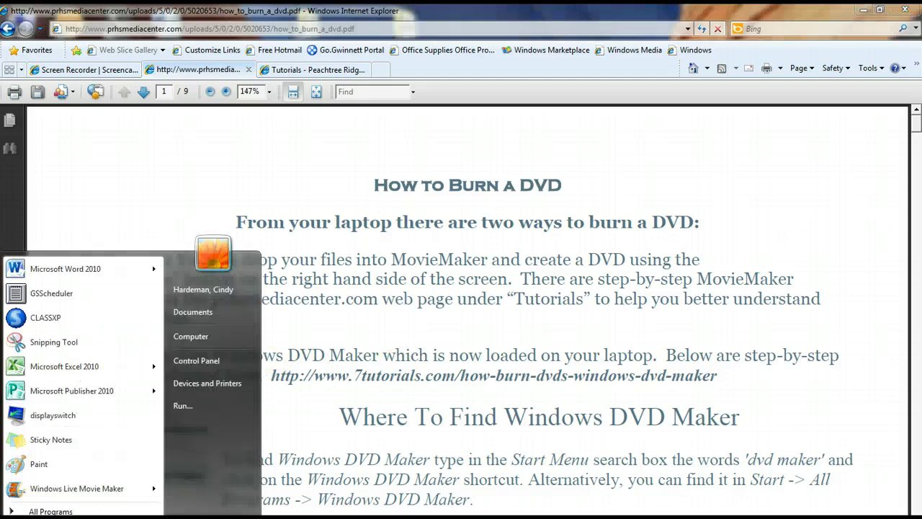
left_click(43, 490)
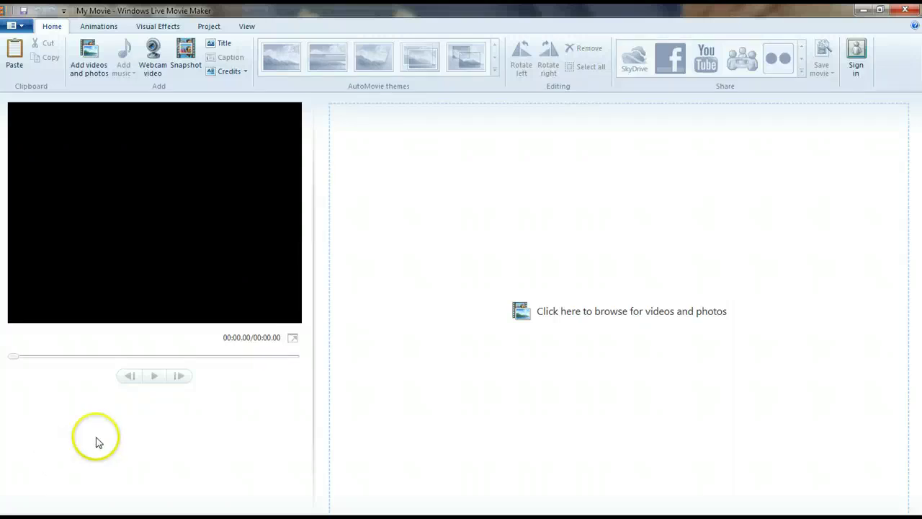
left_click(88, 70)
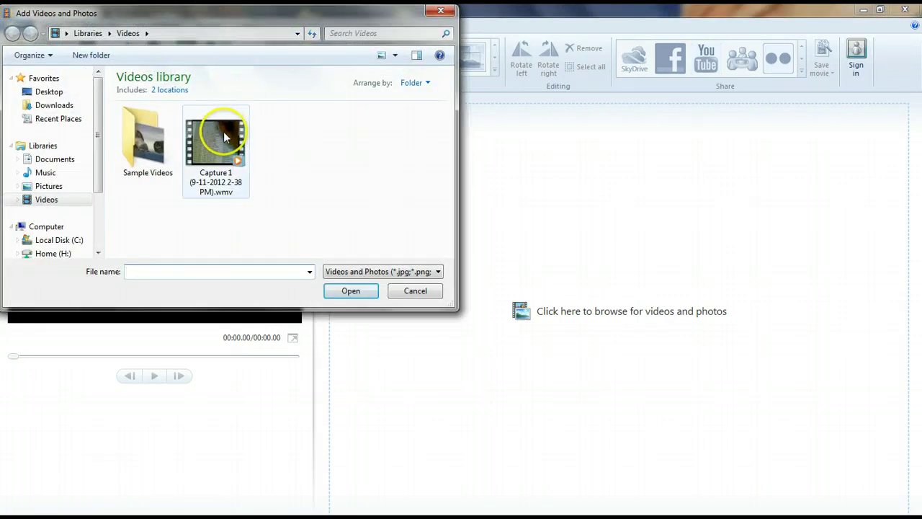
left_click(210, 130)
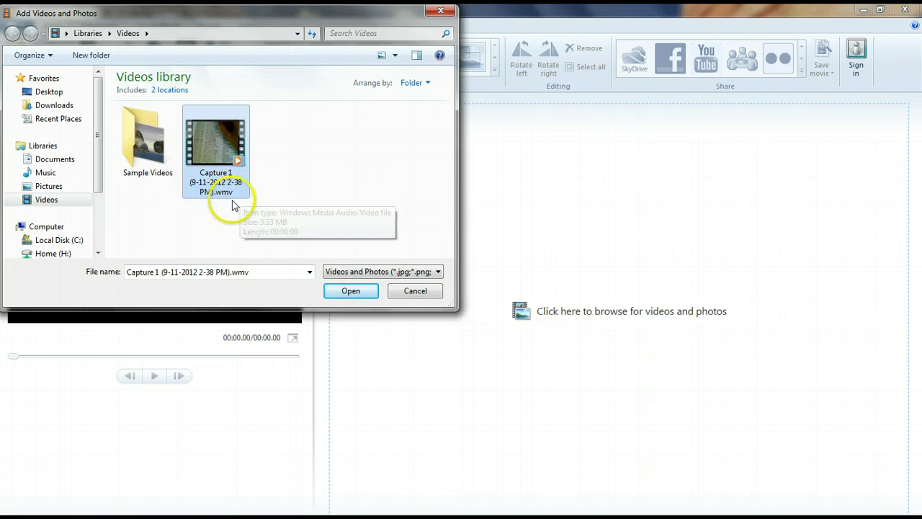
left_click(349, 292)
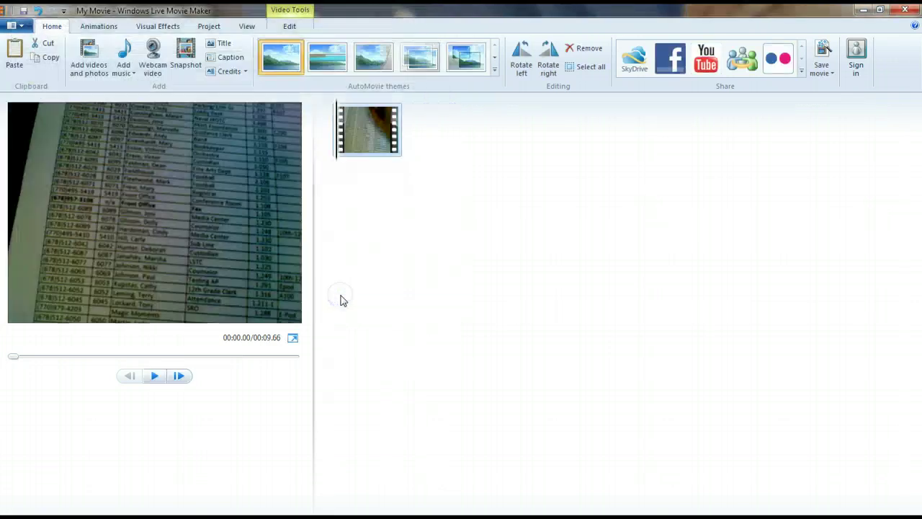
Start saving the movie for DVD as My Movie.wmv, then cancel the save partway
left_click(825, 71)
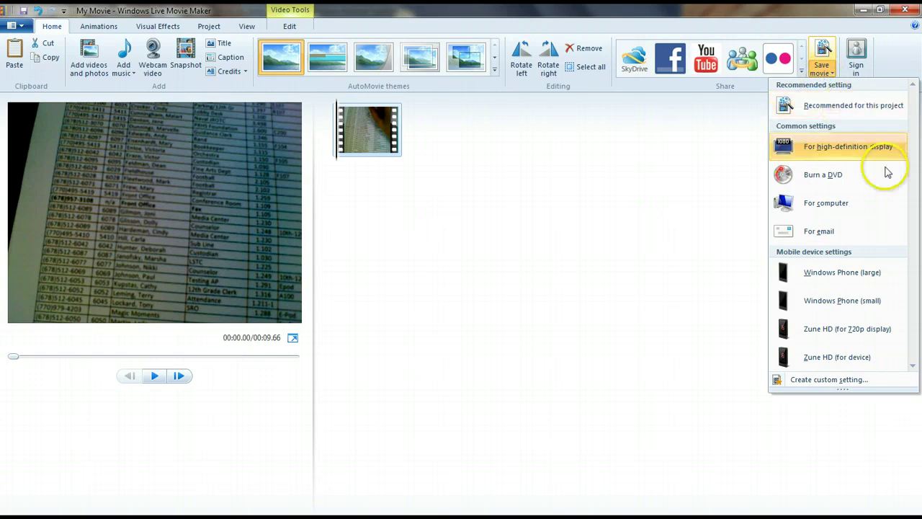
left_click(828, 177)
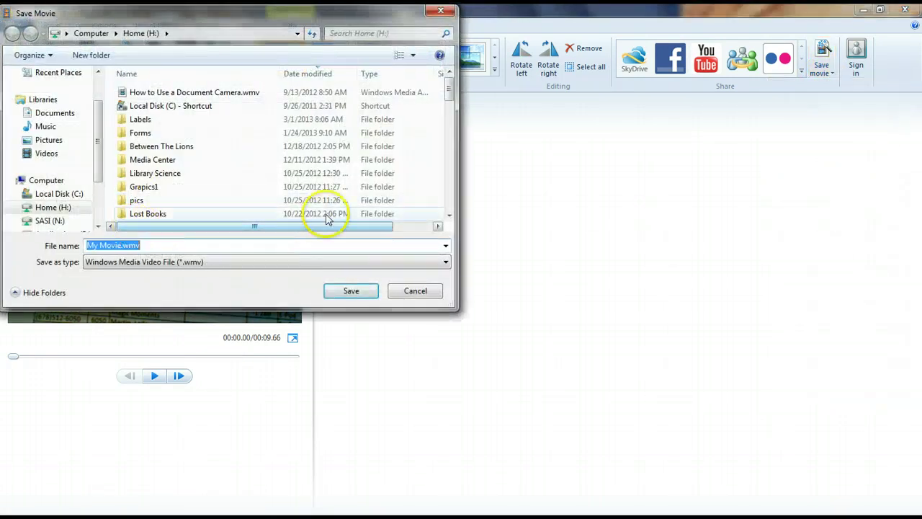
left_click(351, 291)
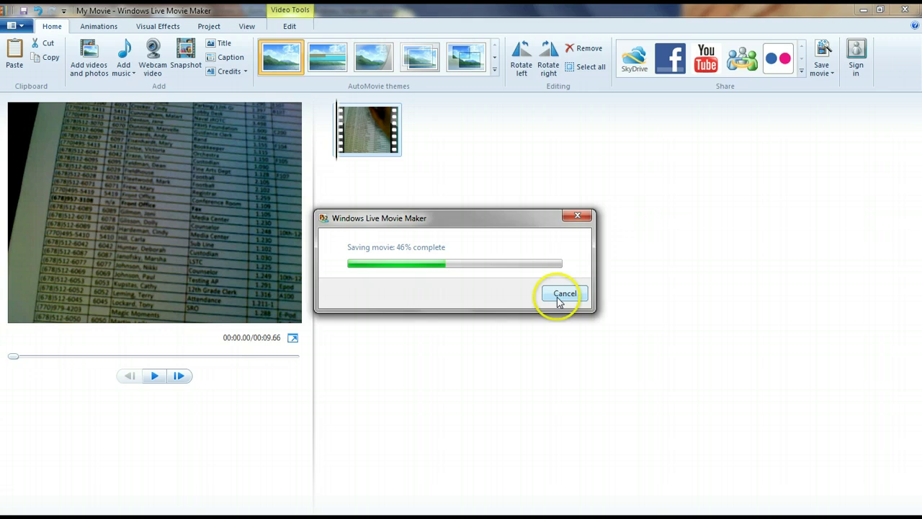
left_click(566, 296)
left_click(484, 268)
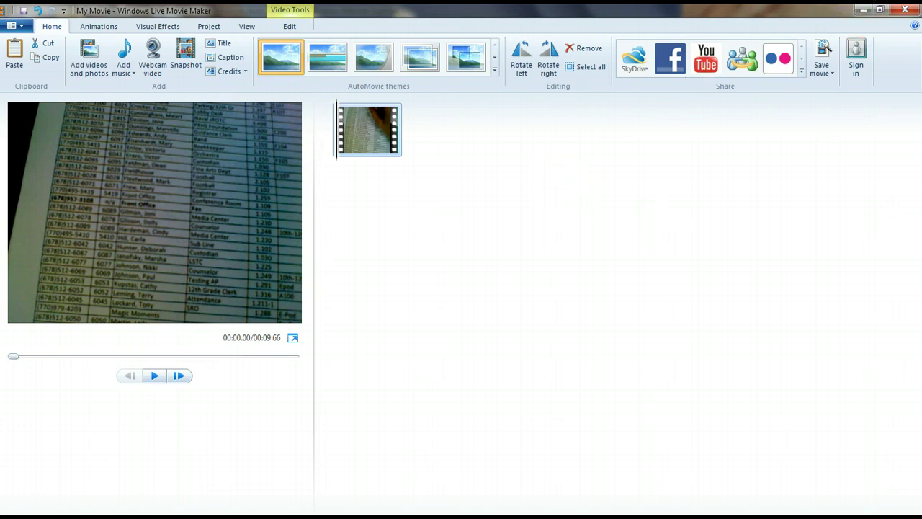
Minimize Movie Maker and launch Windows DVD Maker via a 'dvd maker' Start search
left_click(863, 10)
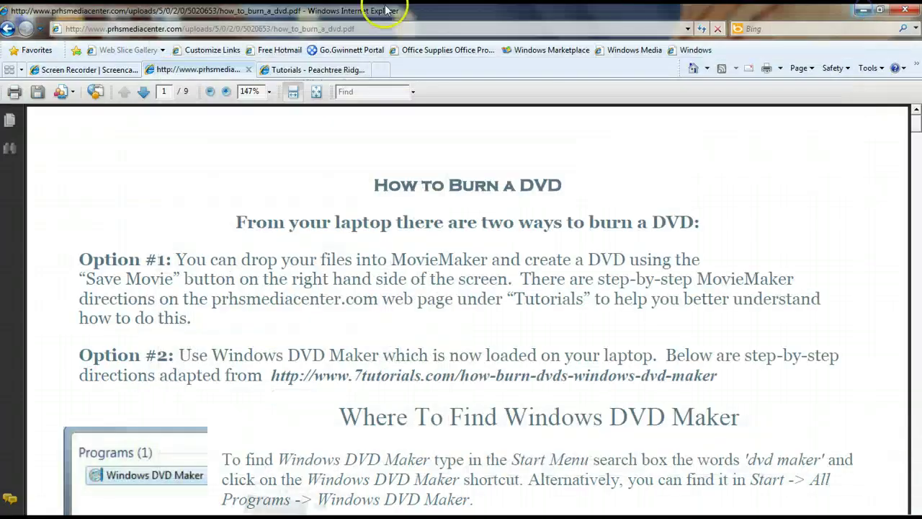
key("super")
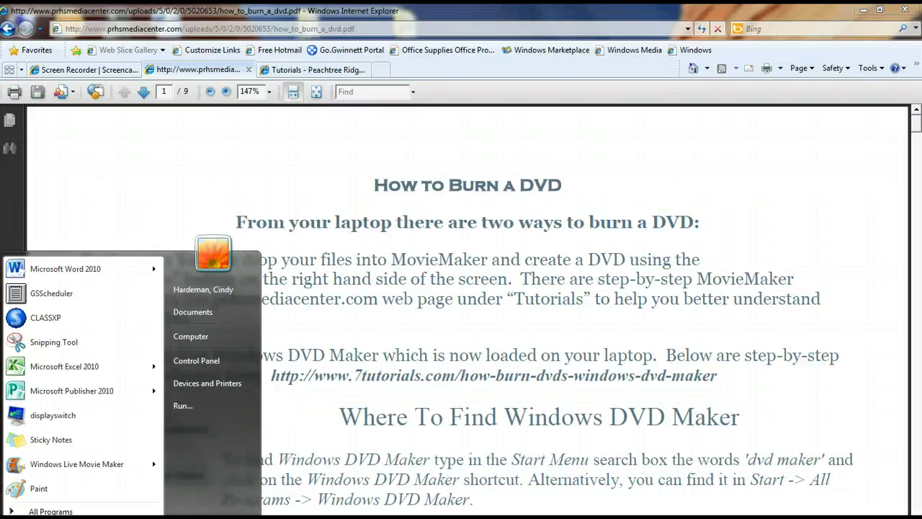
type("dvd maker")
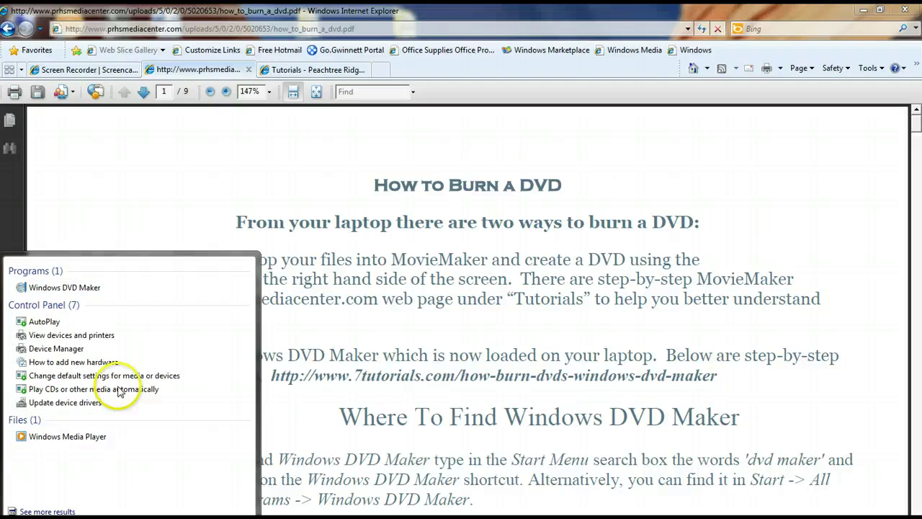
left_click(72, 288)
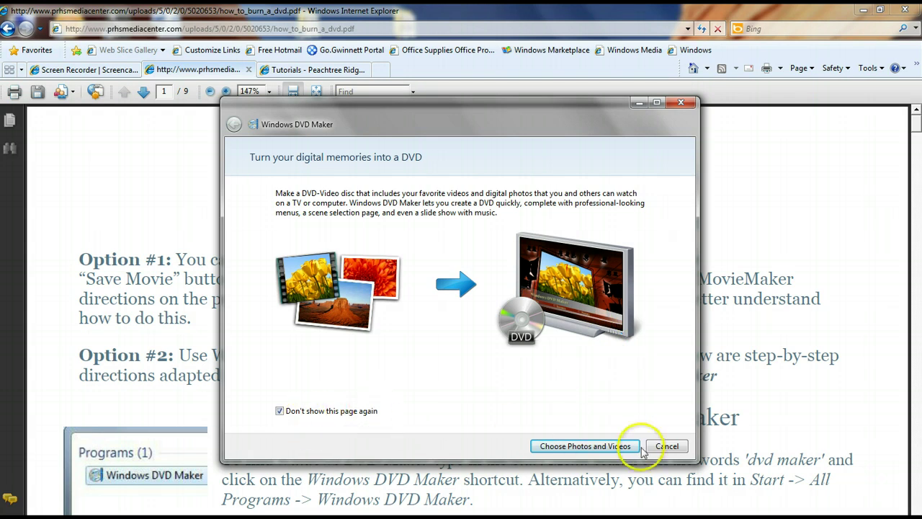
left_click(585, 446)
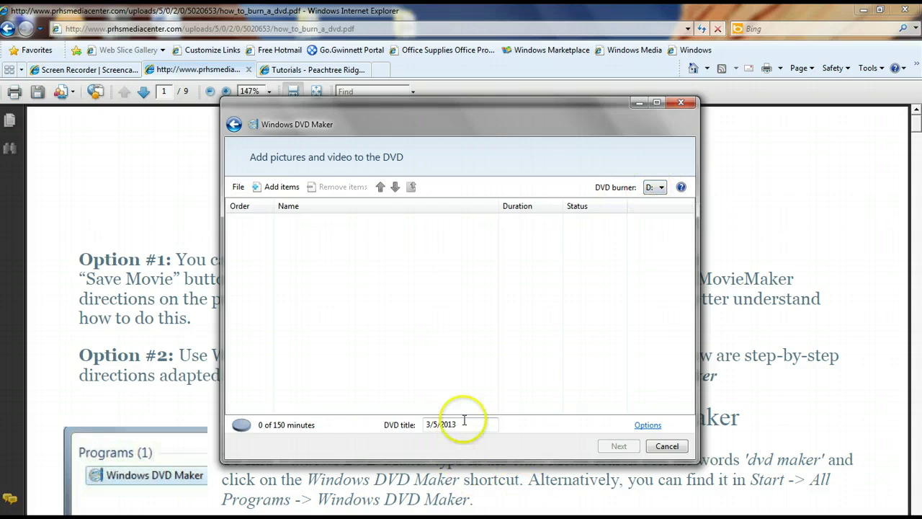
left_click_drag(466, 425, 317, 432)
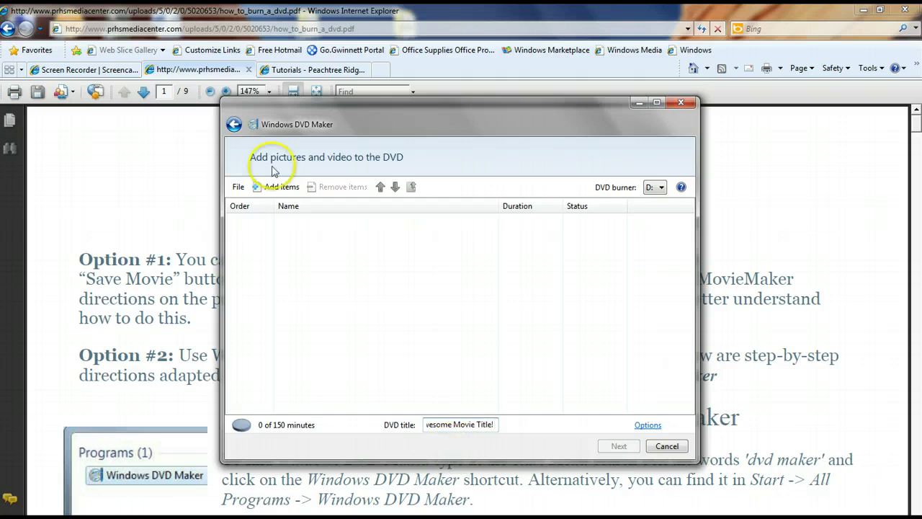
left_click(283, 187)
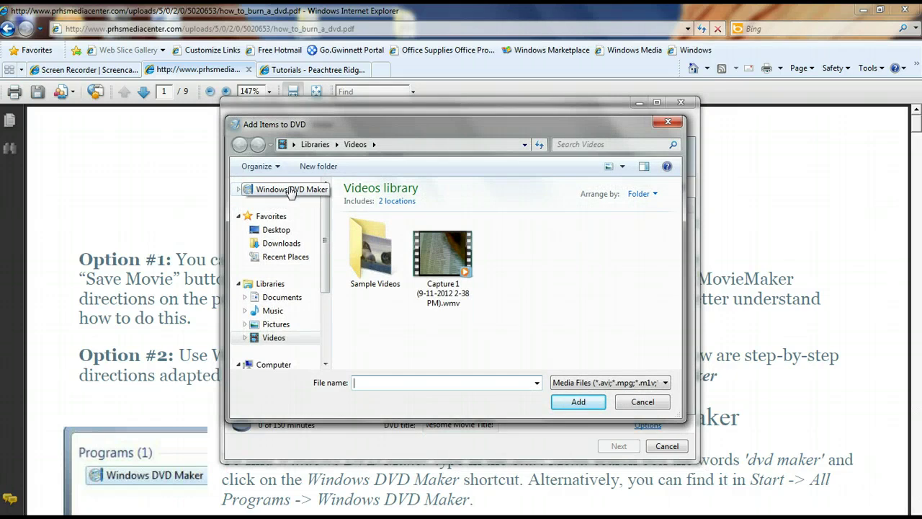
left_click(442, 260)
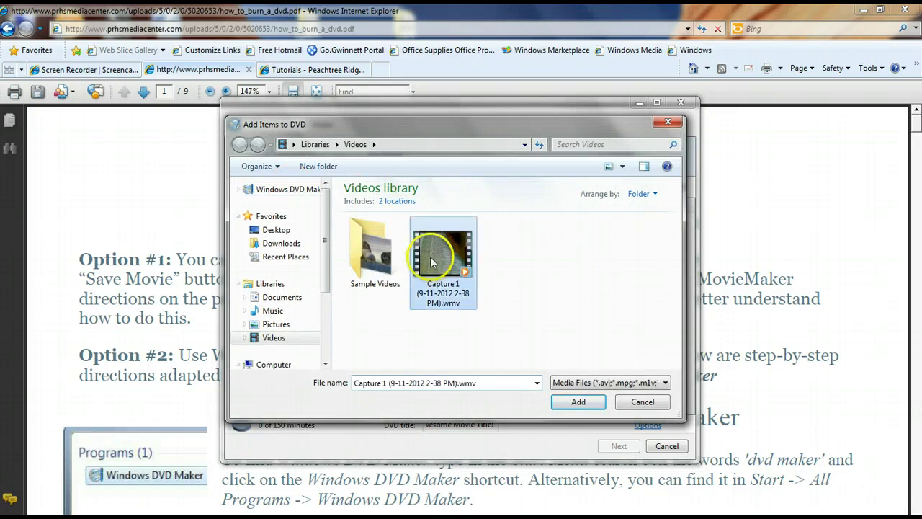
left_click(587, 407)
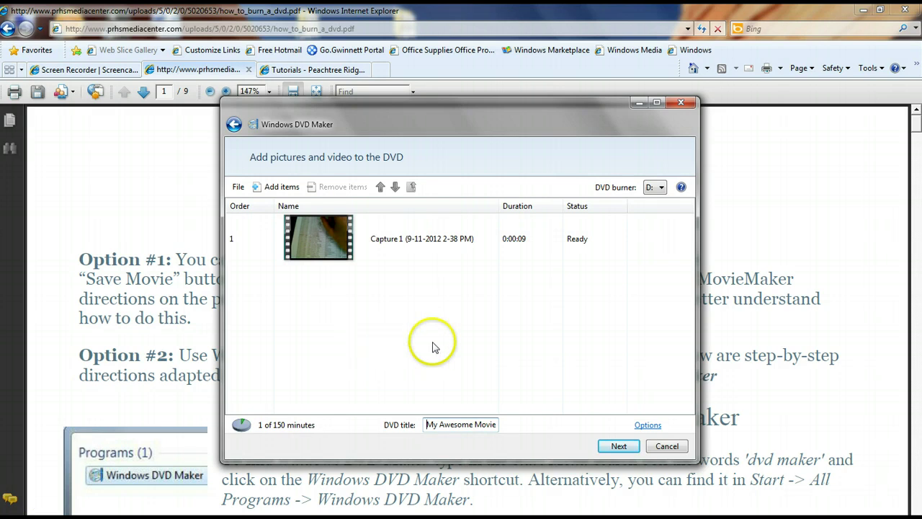
Browse Shared (S:) > Staff > Teachers and Staff > Departments > Media Center to the moviemaker folder
left_click(283, 186)
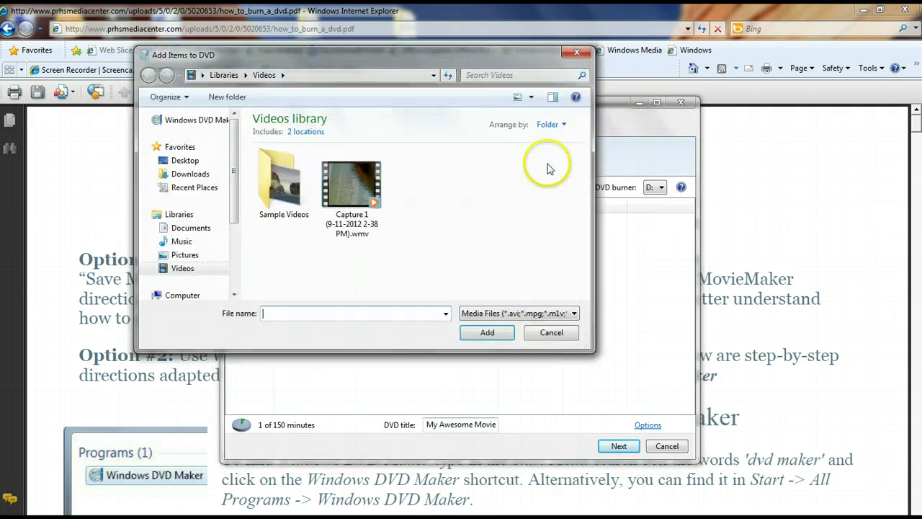
left_click_drag(233, 195, 233, 263)
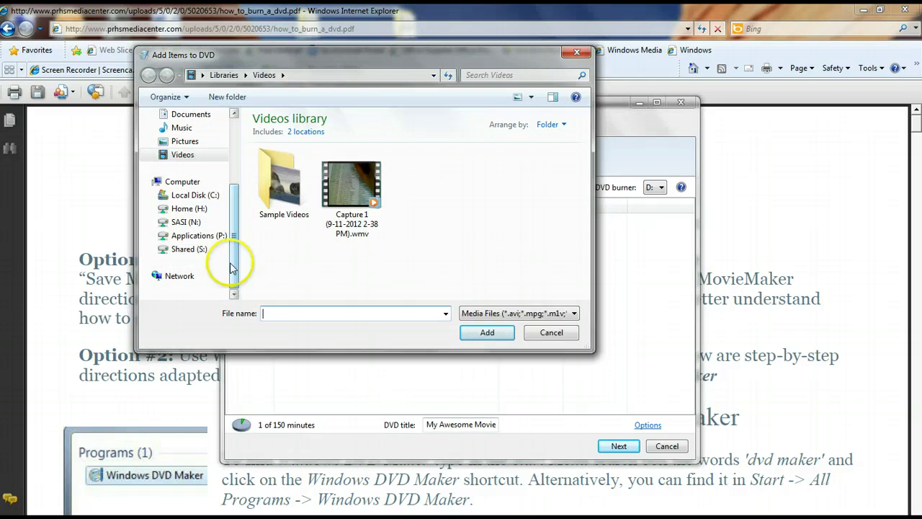
left_click(202, 252)
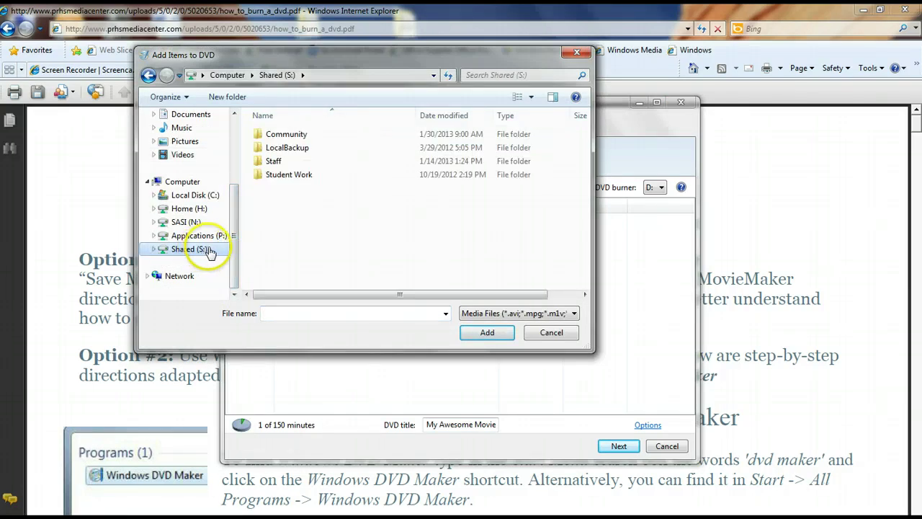
double_click(273, 161)
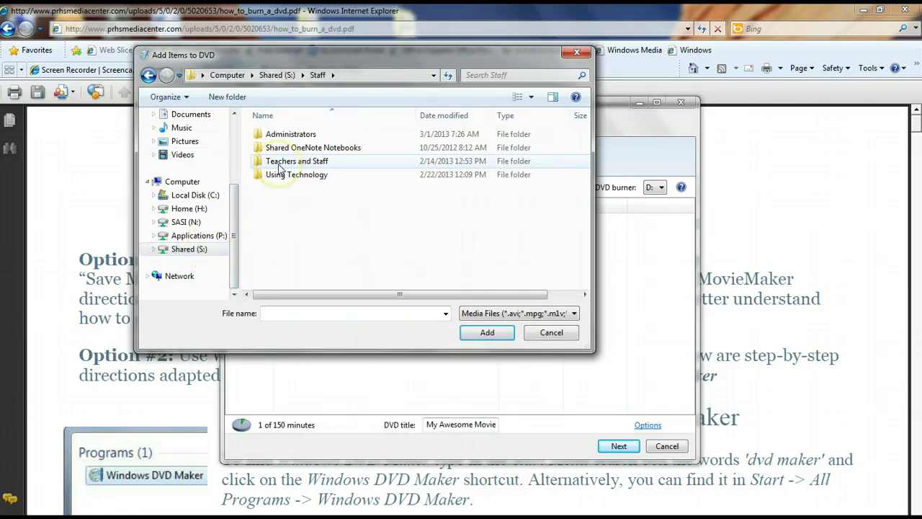
double_click(280, 165)
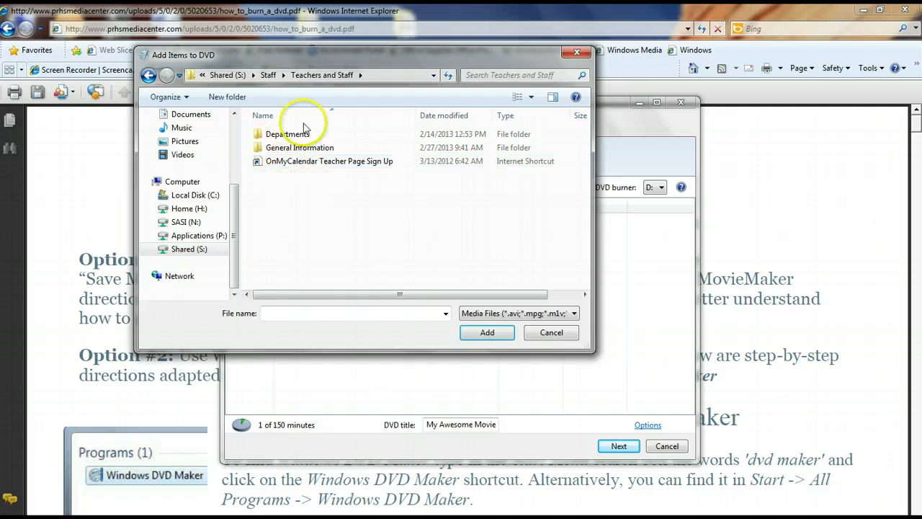
left_click(281, 139)
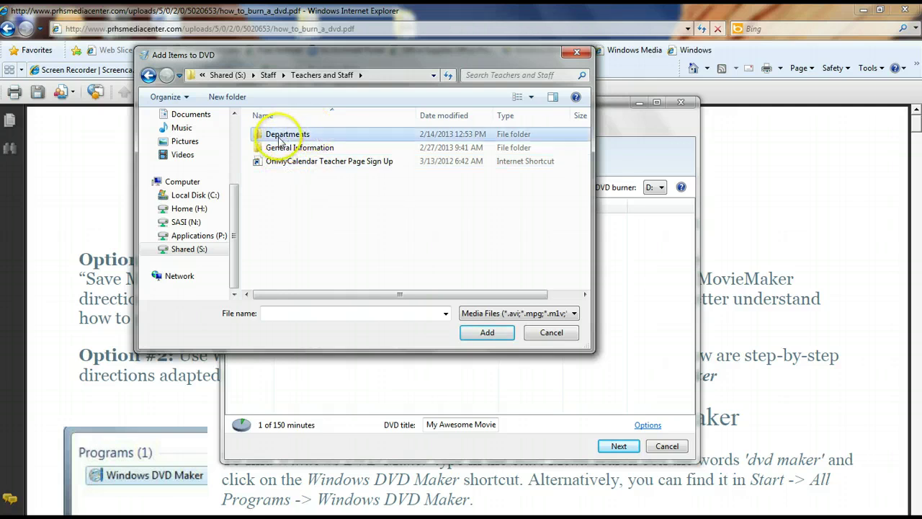
double_click(281, 139)
double_click(299, 270)
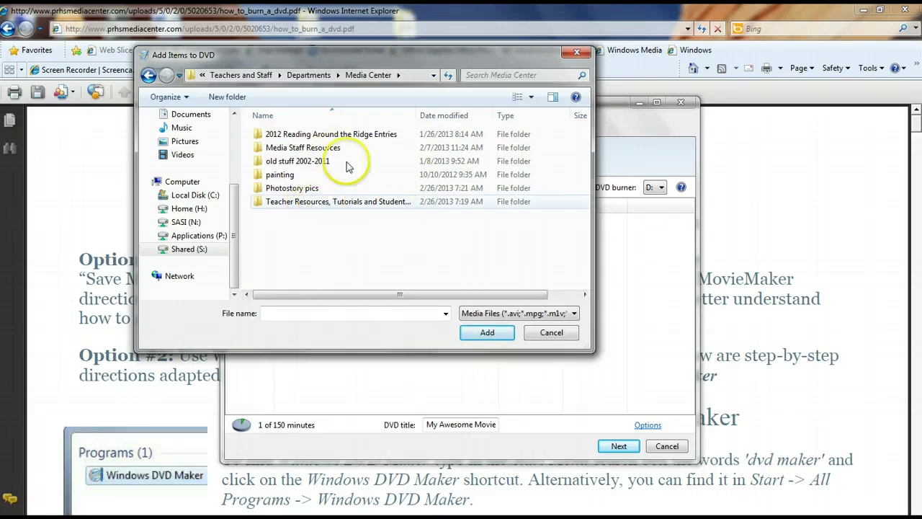
double_click(320, 204)
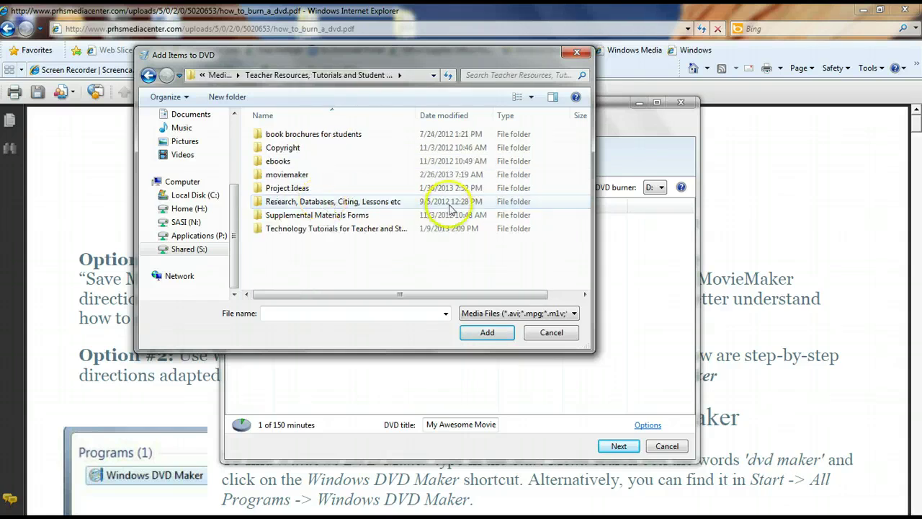
double_click(310, 175)
Add the ten JPEGs from imageks.jpg through imagesCASRU1MD.jpg as a slide show
left_click(292, 148)
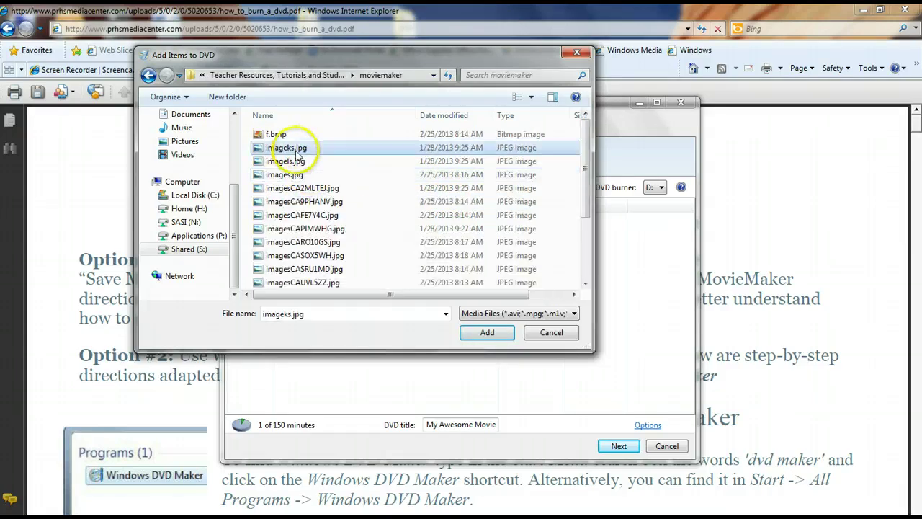
left_click(354, 269, "shift")
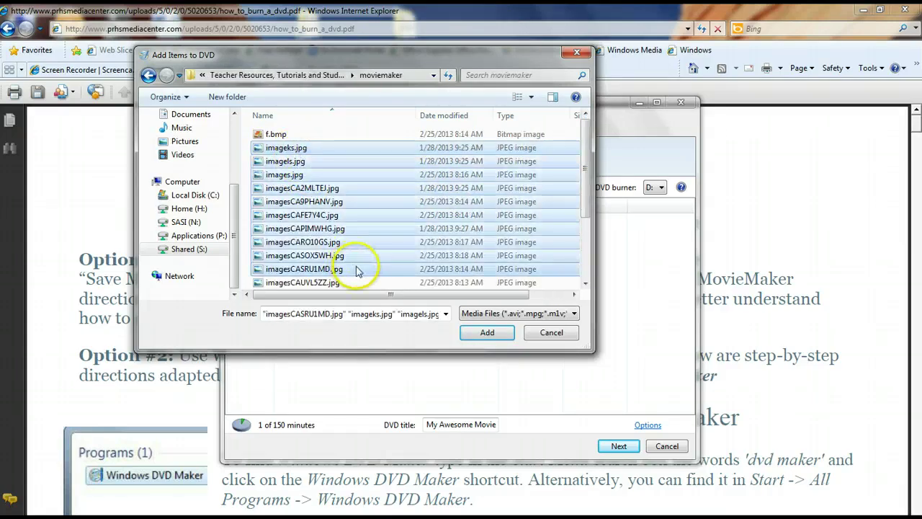
left_click(488, 334)
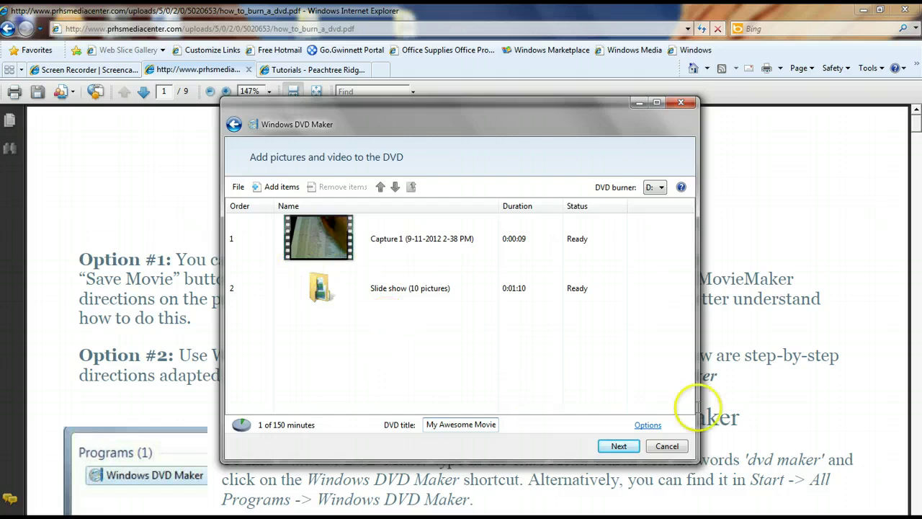
Set the DVD playback option to Start with DVD menu and confirm
left_click(648, 426)
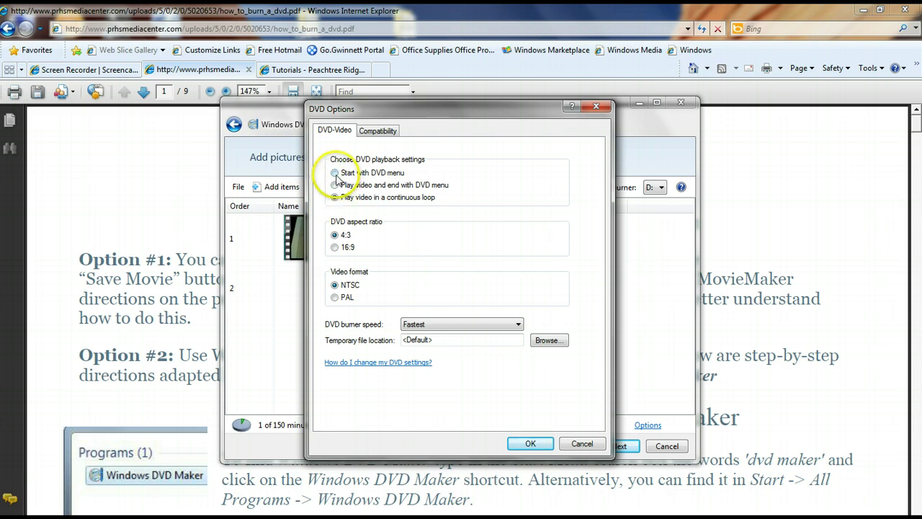
left_click(335, 173)
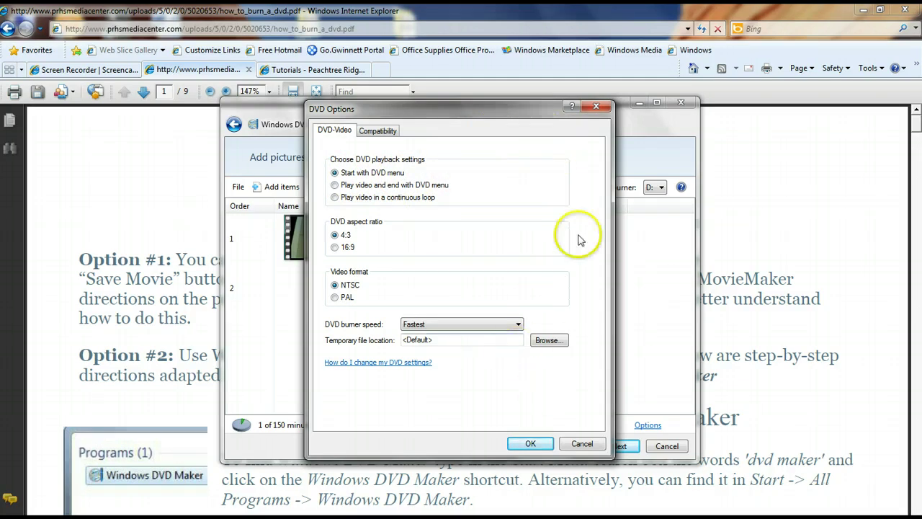
left_click(530, 443)
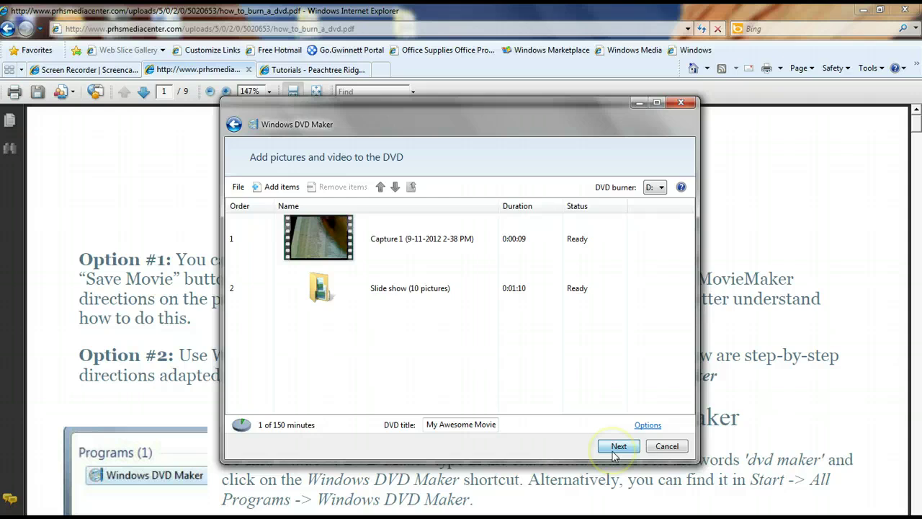
Go to the Ready to burn page and settle on Highlights after previewing Color Cycle, Full Screen, Layers
left_click(617, 446)
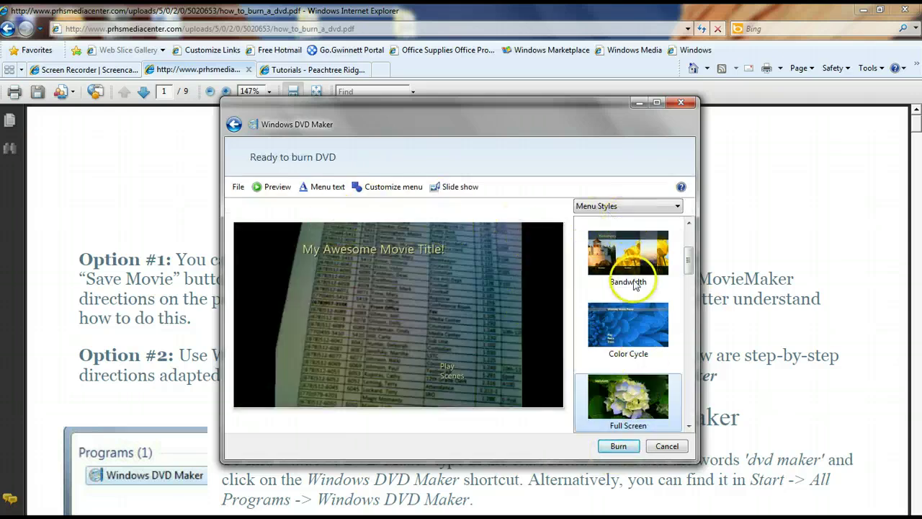
left_click(626, 325)
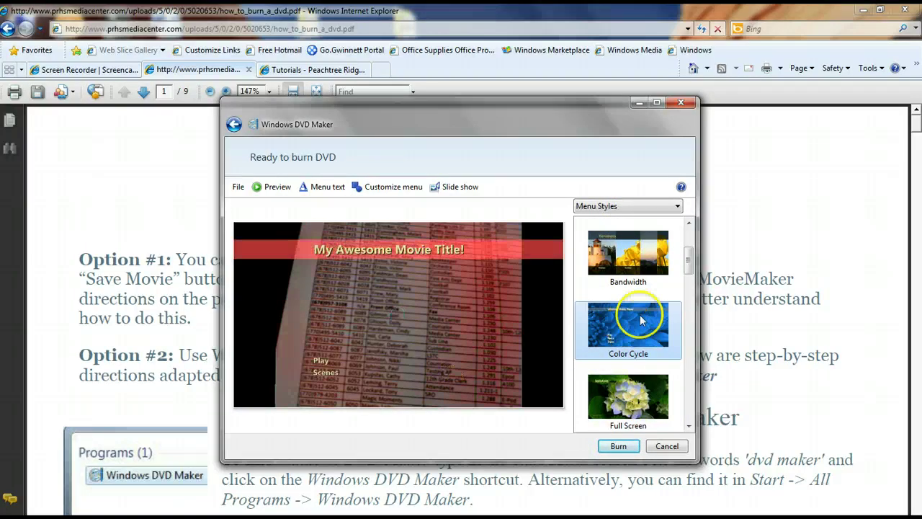
left_click_drag(690, 261, 690, 281)
left_click(625, 281)
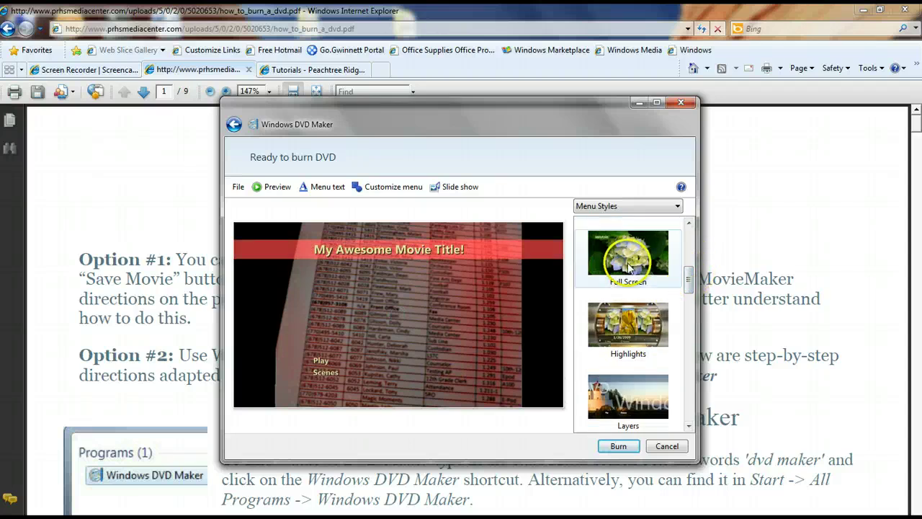
left_click(623, 329)
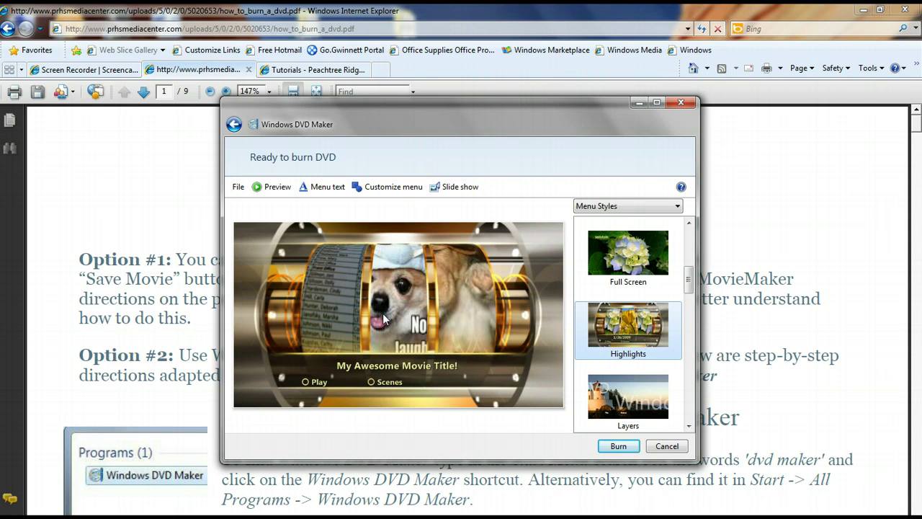
left_click(627, 418)
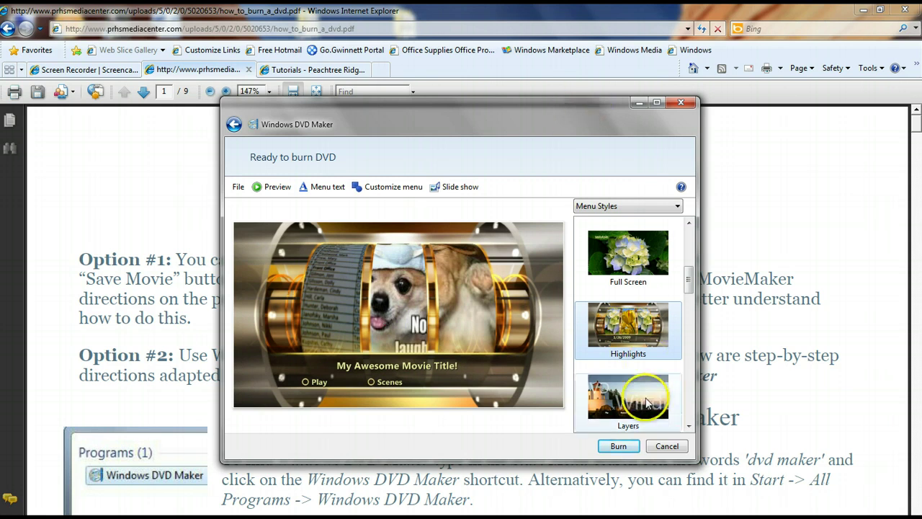
left_click(620, 327)
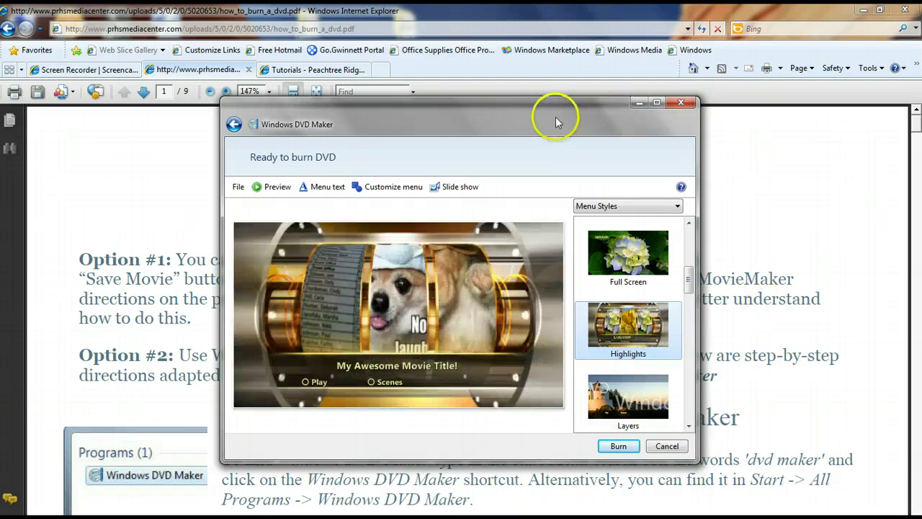
Customize the menu style's font to Segoe UI Semibold and apply the change
left_click(393, 186)
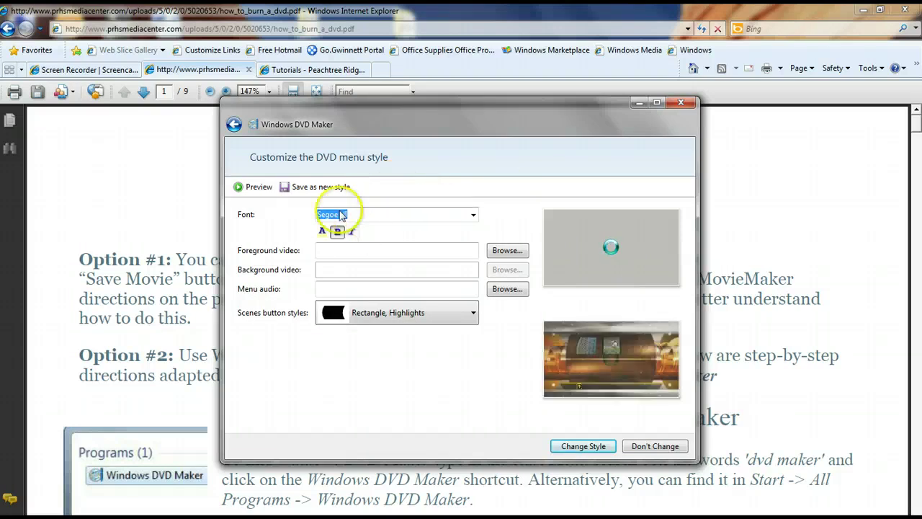
left_click(435, 214)
scroll(465, 281, "up", 1)
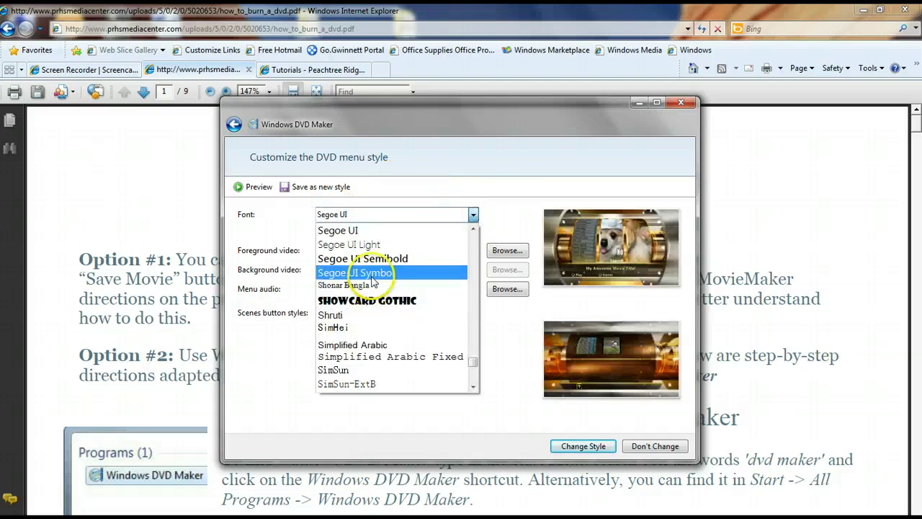
left_click(465, 244)
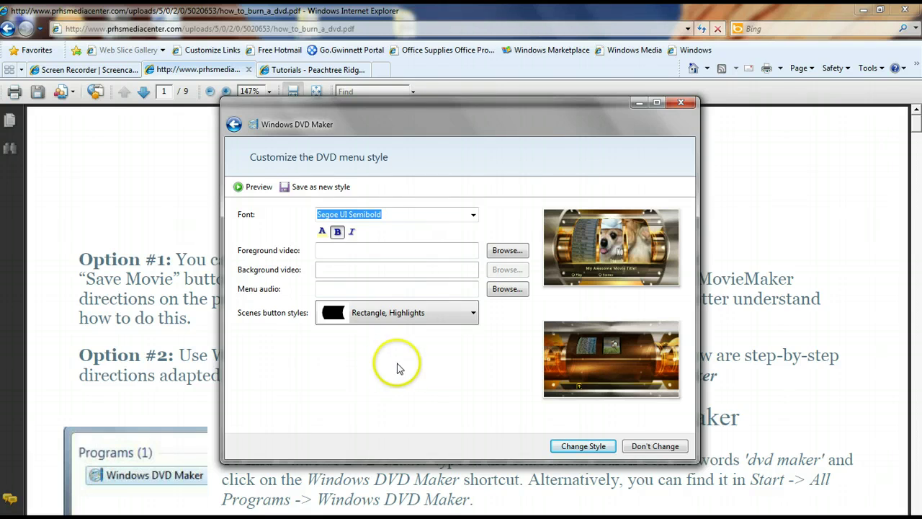
left_click(585, 446)
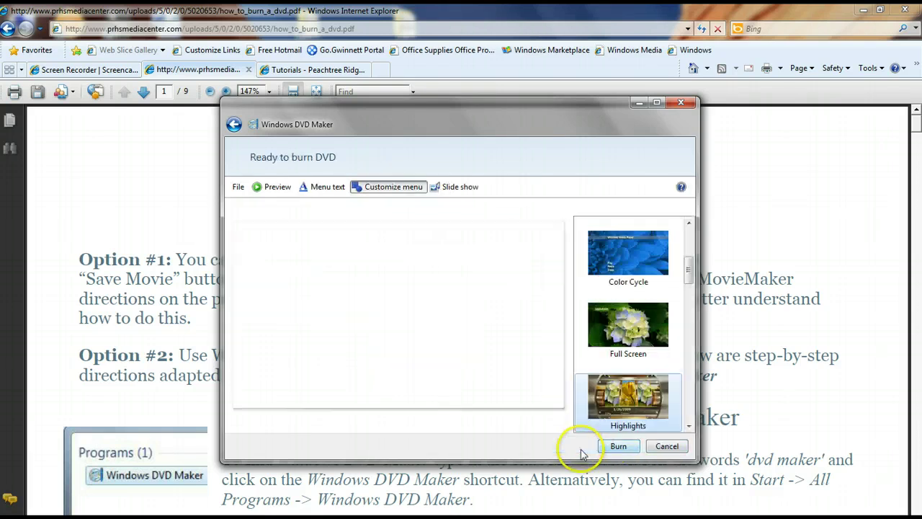
Set the menu text font to SimHei and its colour to blue
left_click(322, 191)
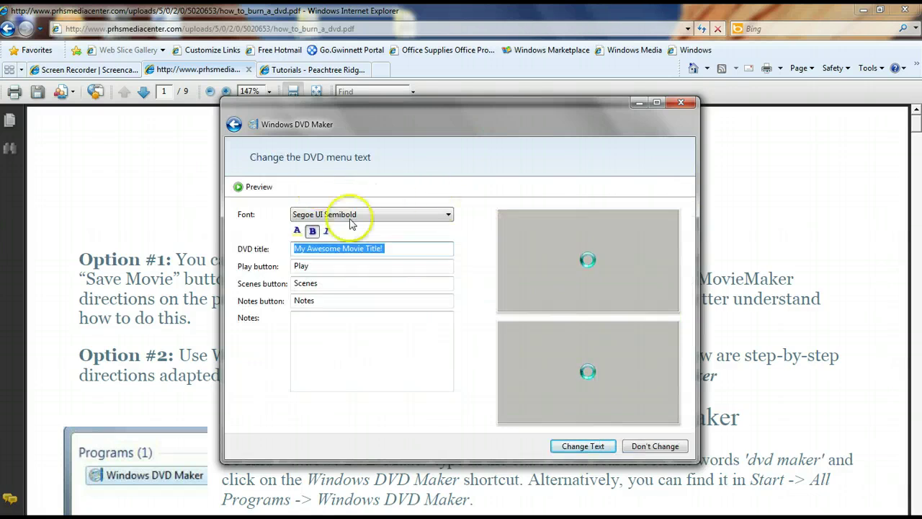
left_click(324, 214)
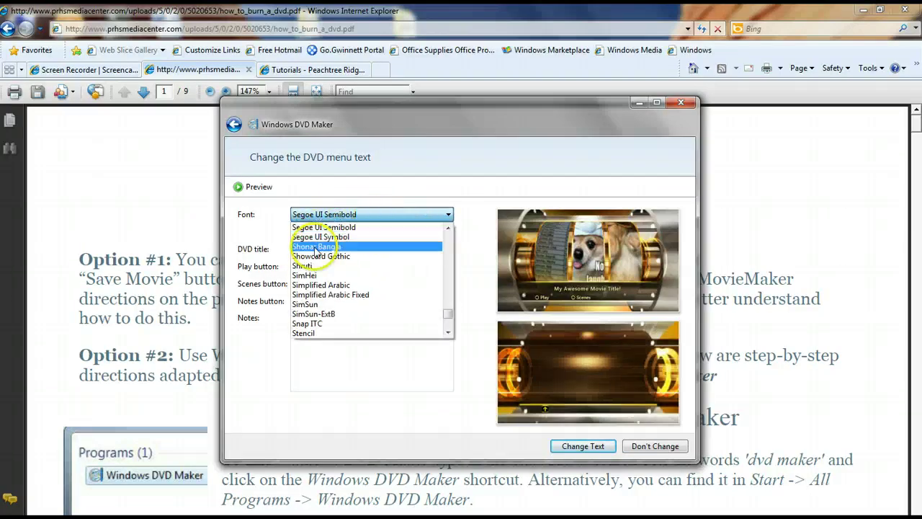
left_click(317, 275)
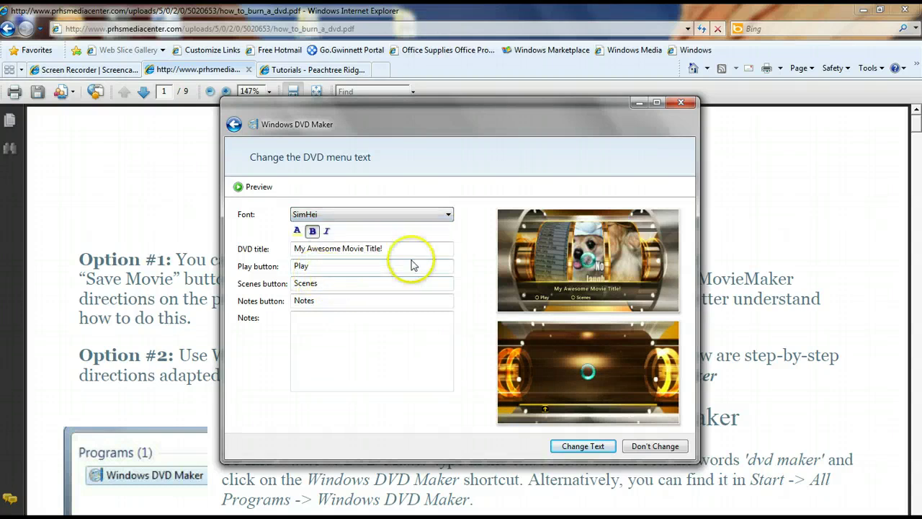
left_click(298, 231)
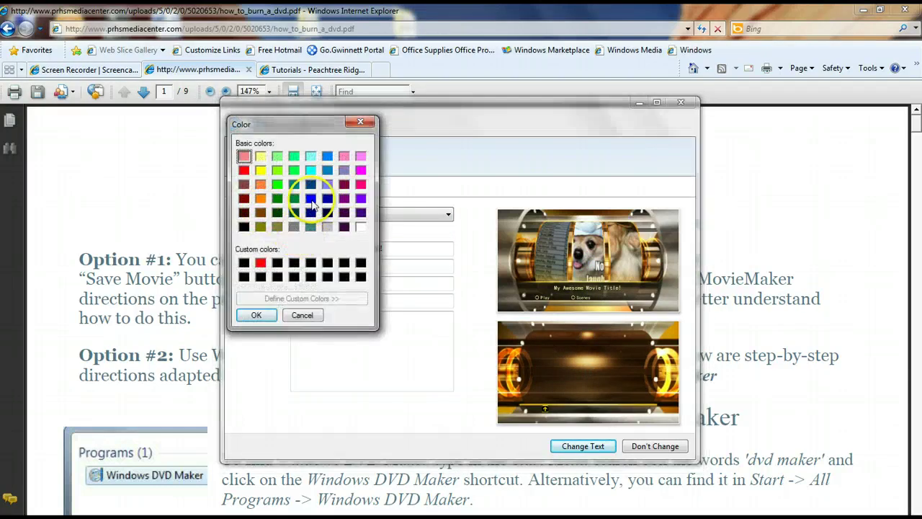
left_click(311, 199)
left_click(254, 314)
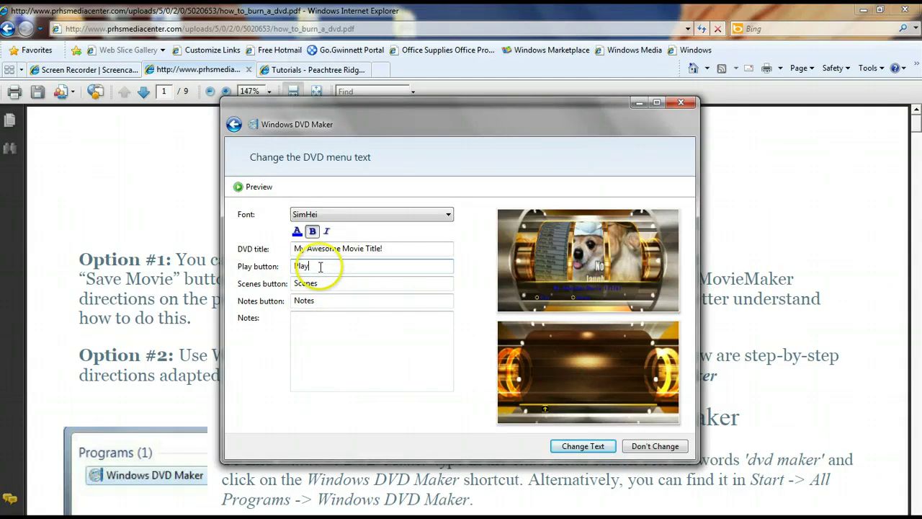
Rename the Play button to Start and Scenes to Scene Selection, and apply the menu text
left_click_drag(321, 267, 292, 266)
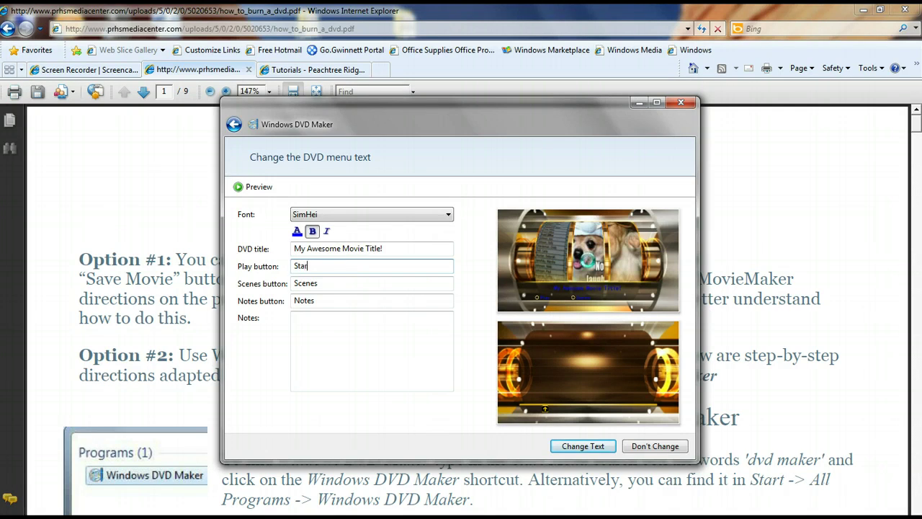
left_click(335, 282)
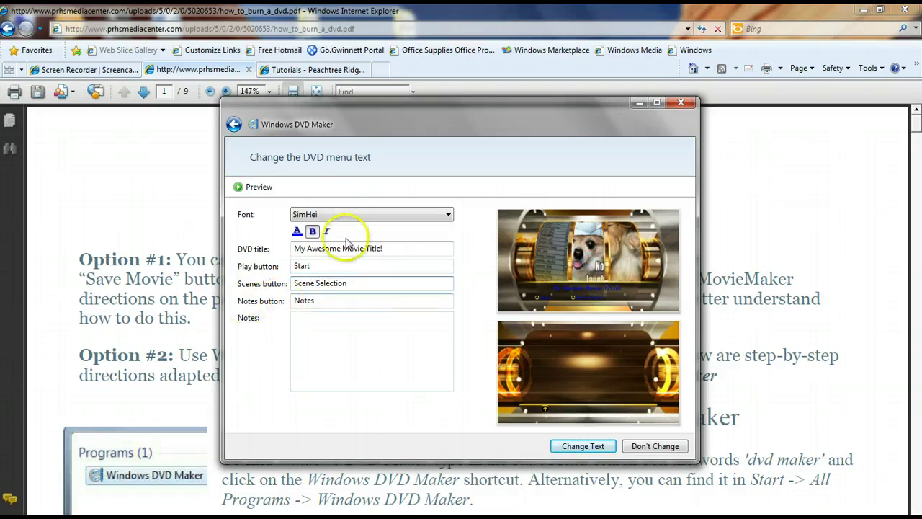
left_click(583, 446)
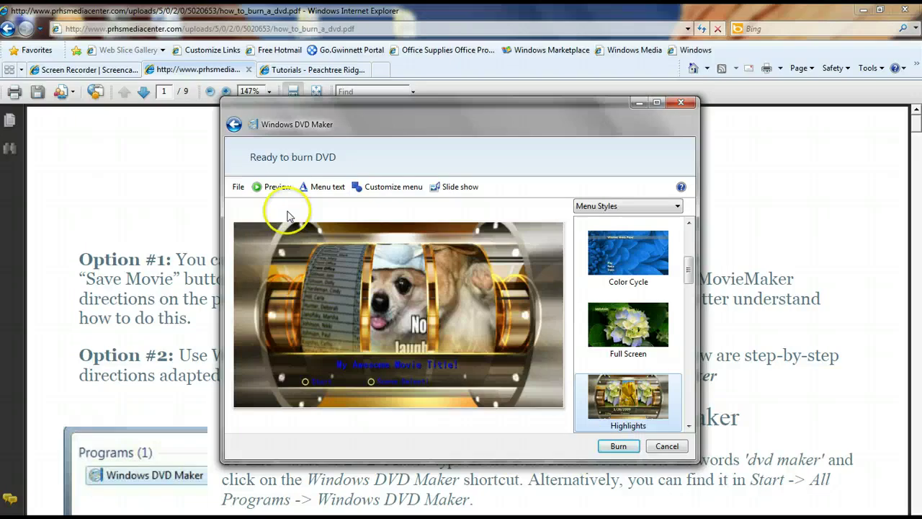
Give slideshow pictures a 5-second length with Flip transitions and apply the change
left_click(458, 187)
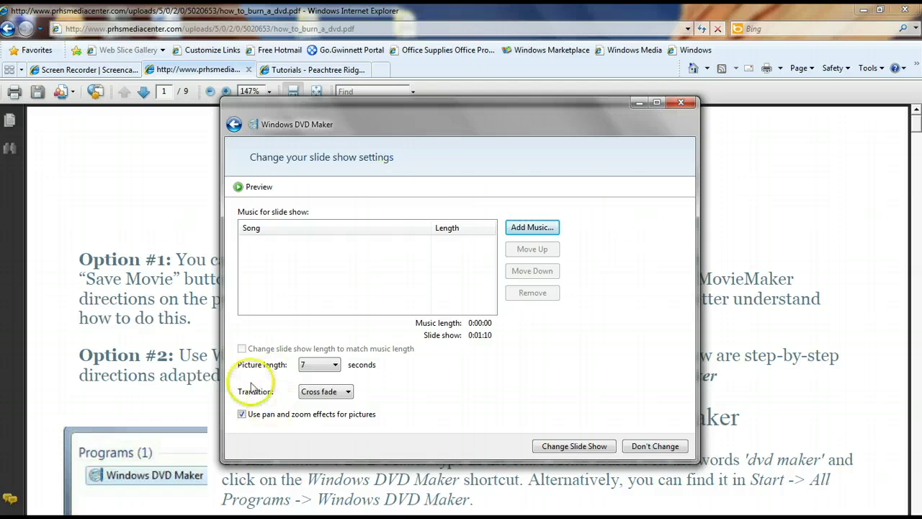
left_click(335, 366)
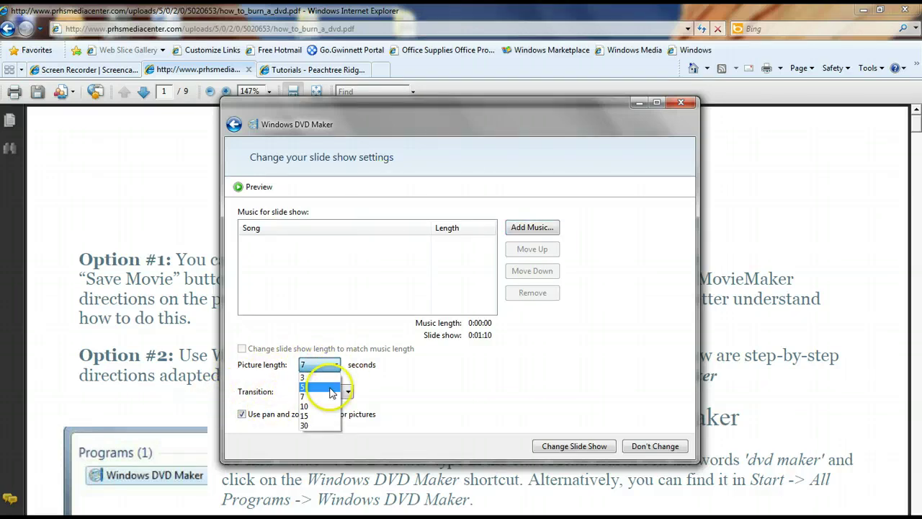
left_click(332, 389)
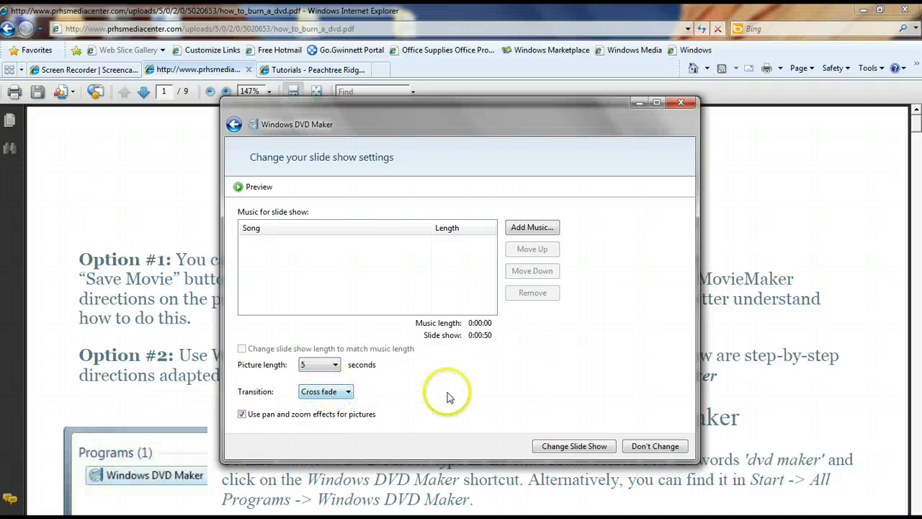
left_click(335, 394)
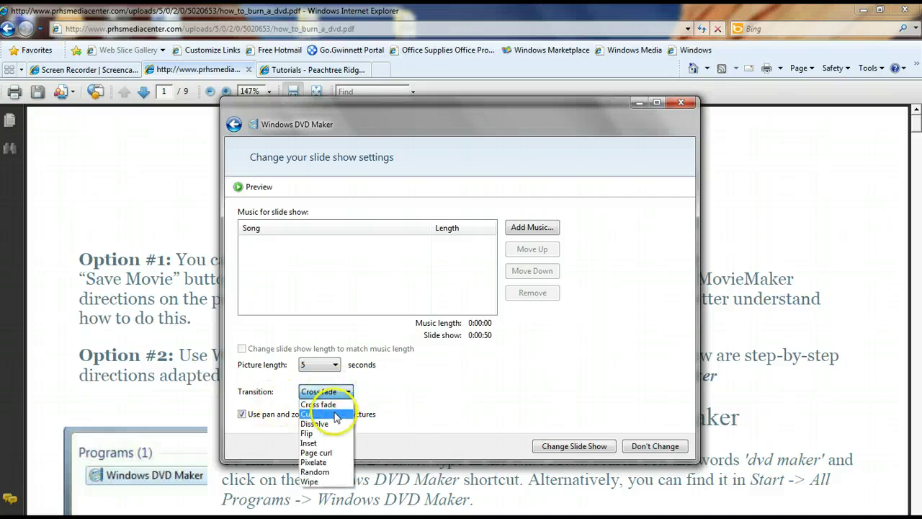
left_click(308, 433)
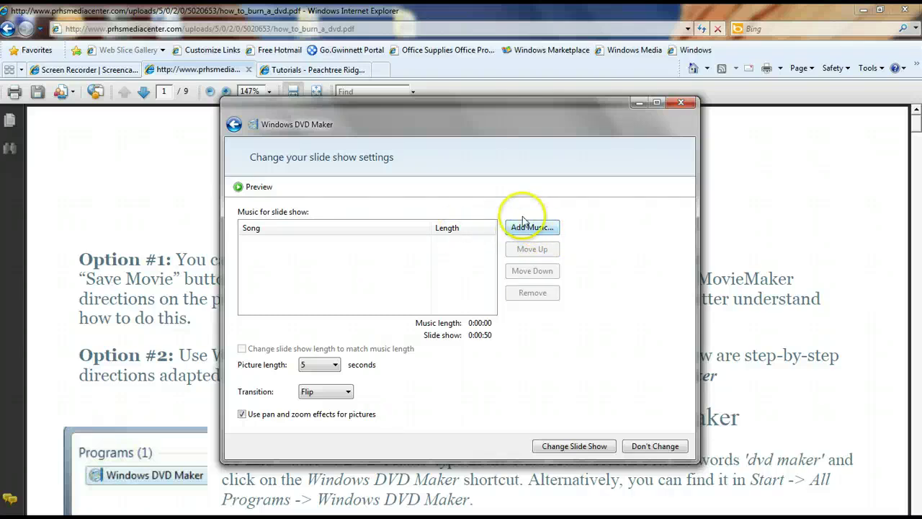
left_click(561, 446)
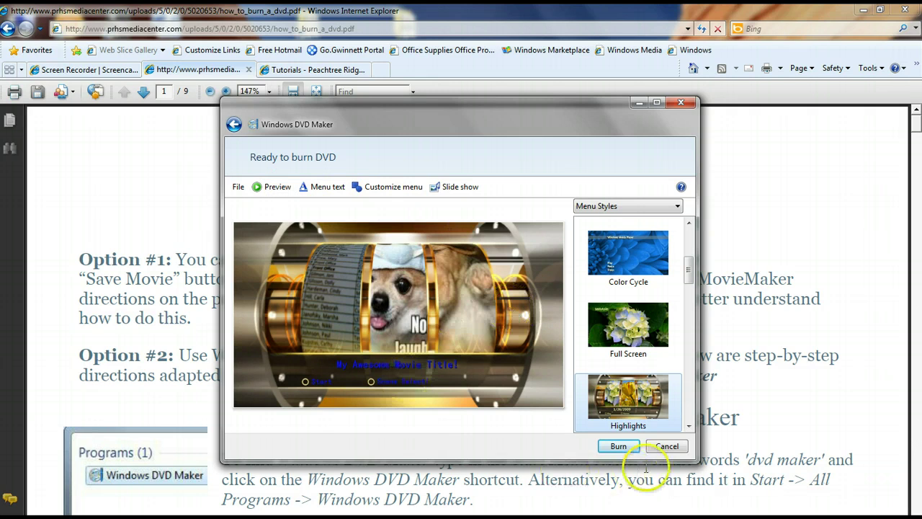
left_click(621, 446)
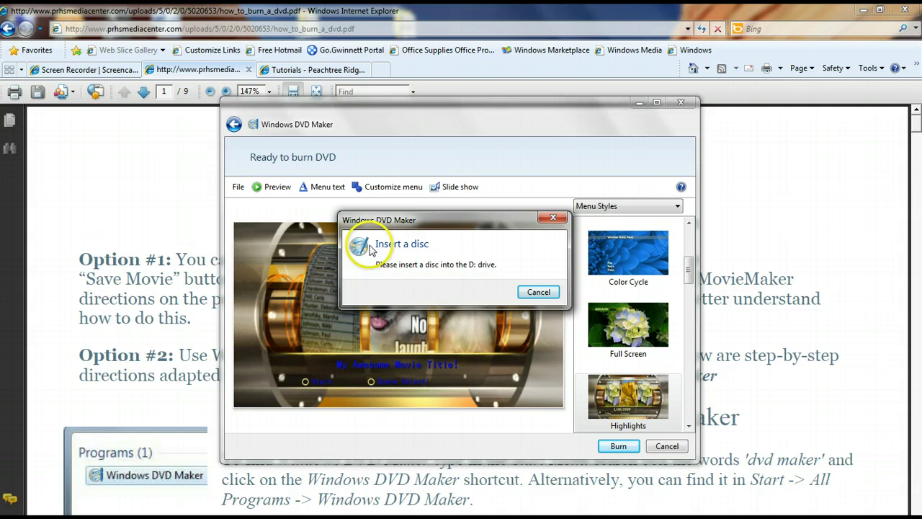
left_click(539, 292)
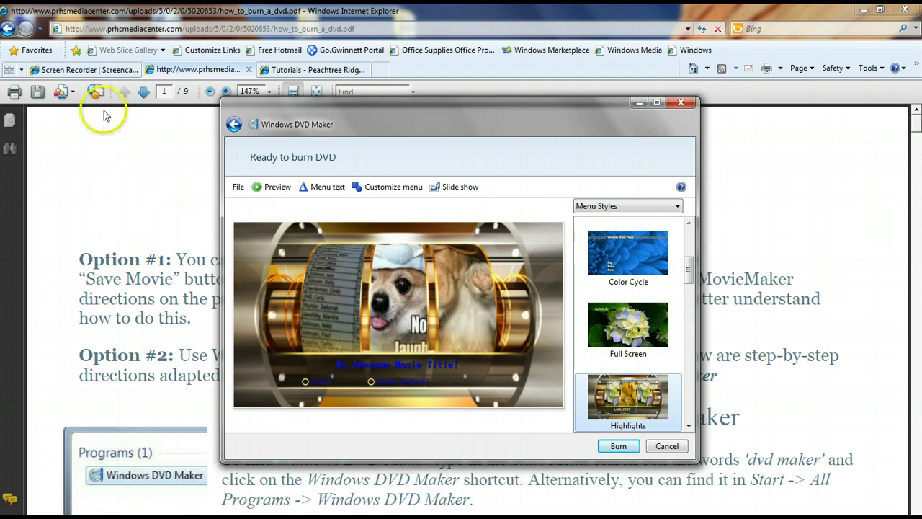
Switch to the Screencast-O-Matic Screen Recorder tab in Internet Explorer
left_click(68, 70)
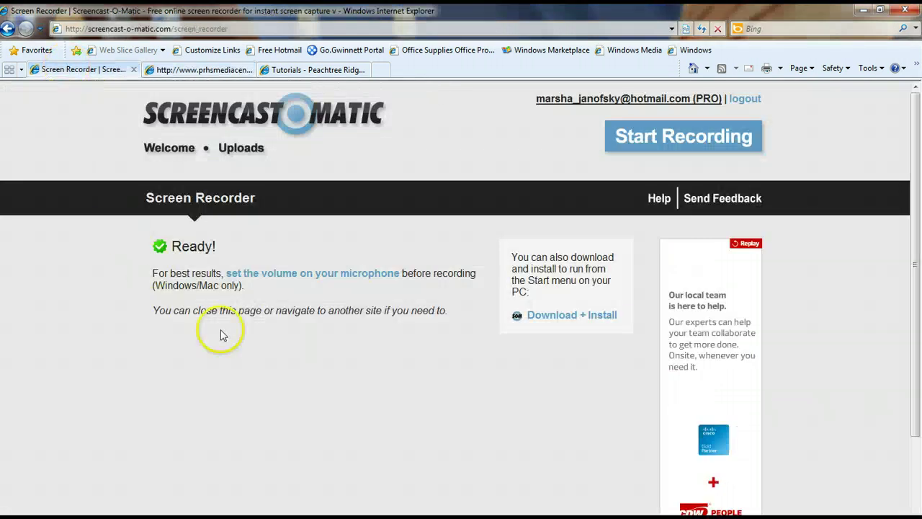